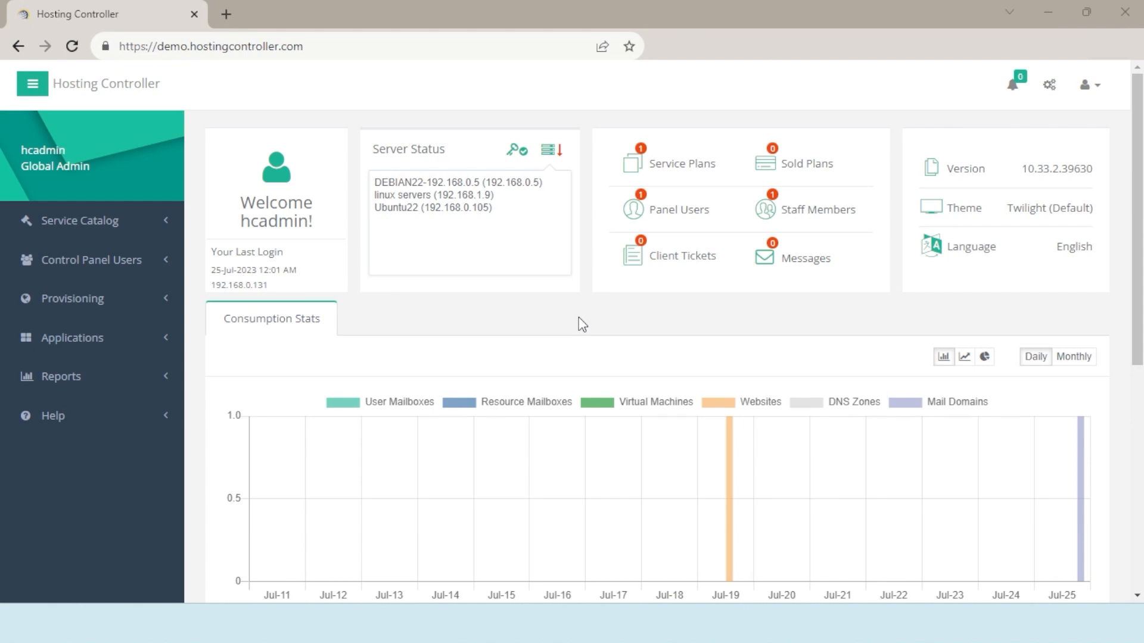
Step: Start a new OS template in the virtualization module configuration and name it Windows Server 2016 DC1
{"action": "left_click", "coordinate": [1050, 93]}
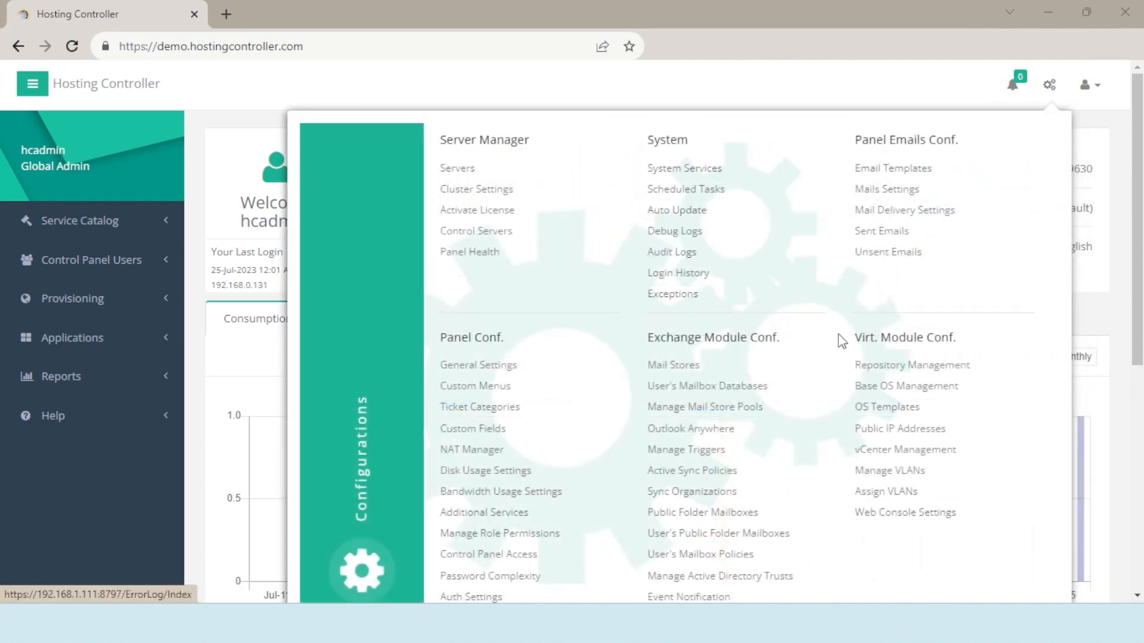
{"action": "left_click", "coordinate": [882, 411]}
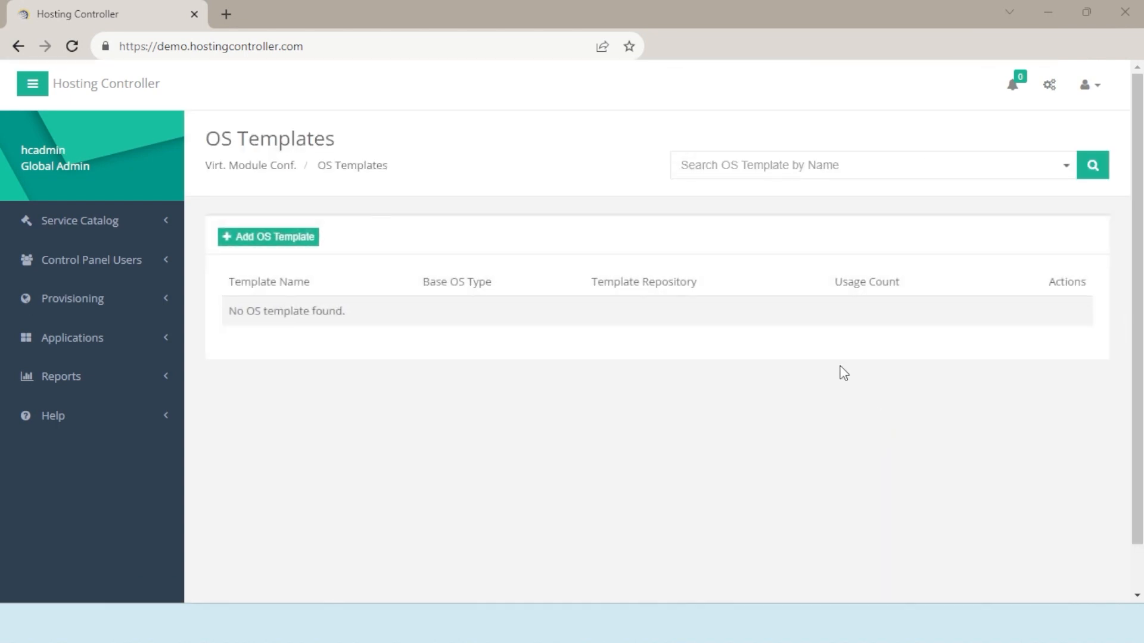
{"action": "left_click", "coordinate": [315, 237]}
{"action": "left_click", "coordinate": [533, 154]}
{"action": "type", "text": "Wi"}
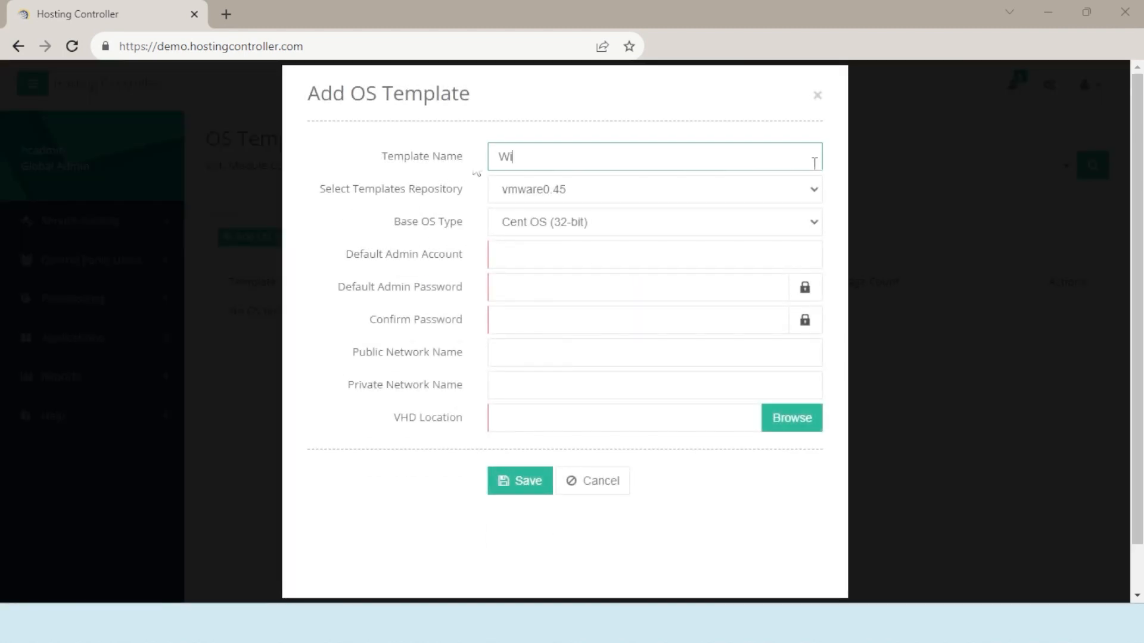
{"action": "type", "text": "ndows Server 2016 D"}
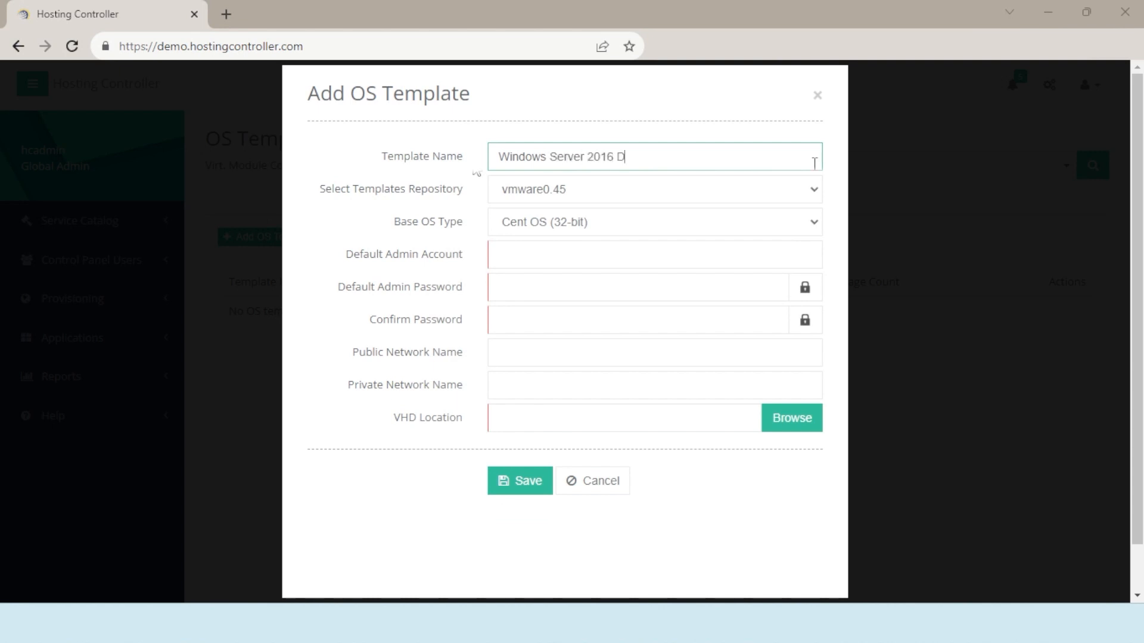
{"action": "type", "text": "C1"}
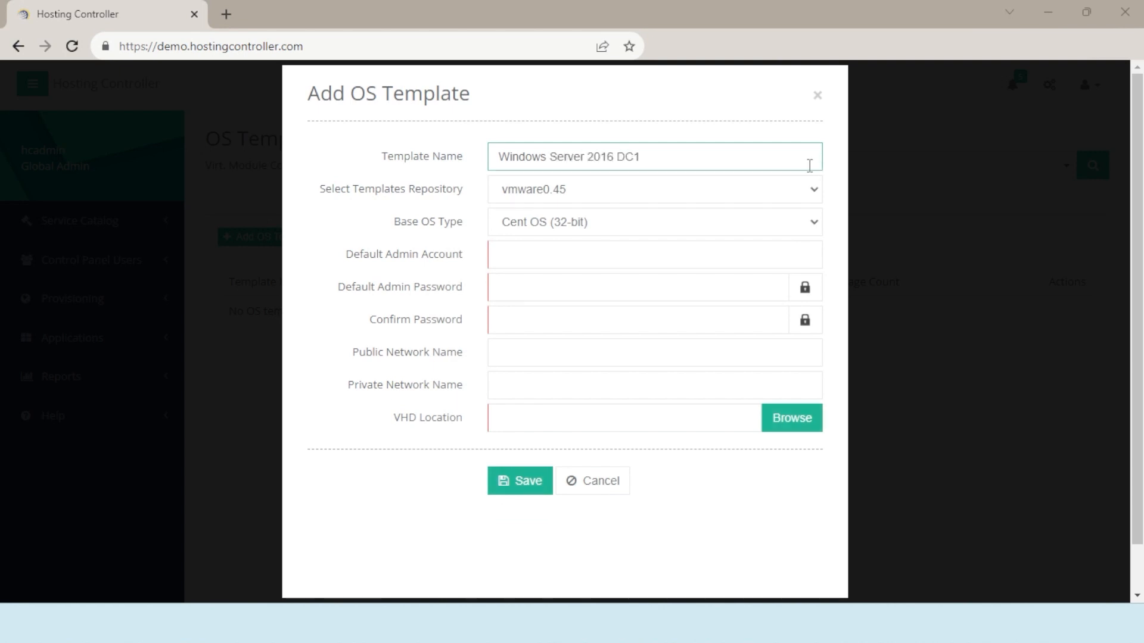
Step: Choose vmware0.45 as the templates repository and Windows Server 2016 Datacenter (64-bit) as the base OS type
{"action": "left_click", "coordinate": [807, 196]}
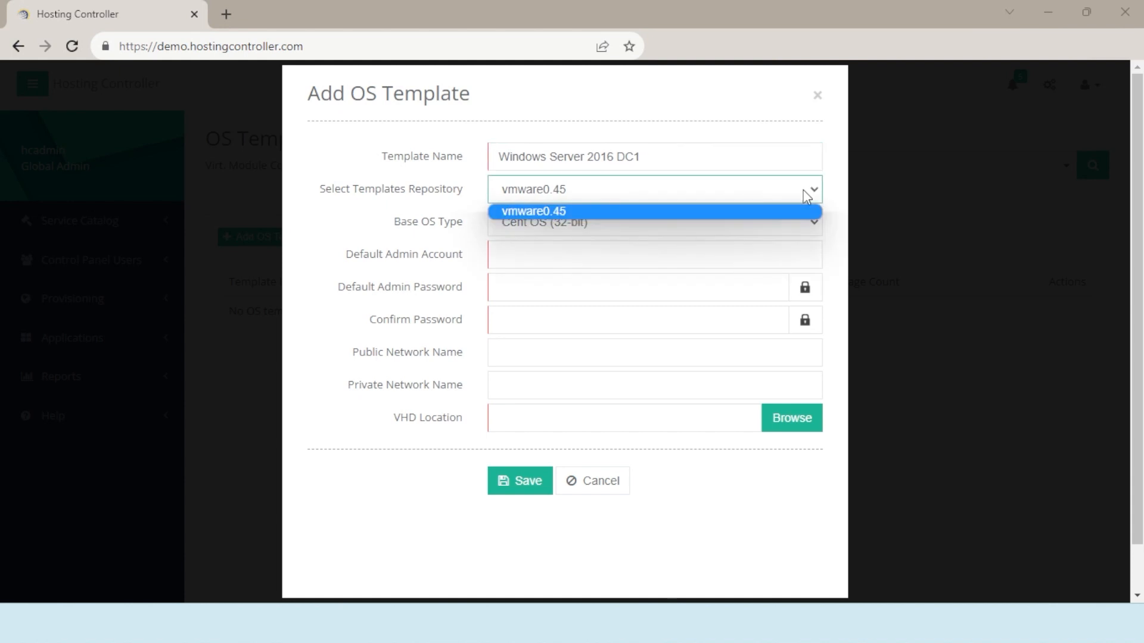
{"action": "left_click", "coordinate": [804, 211]}
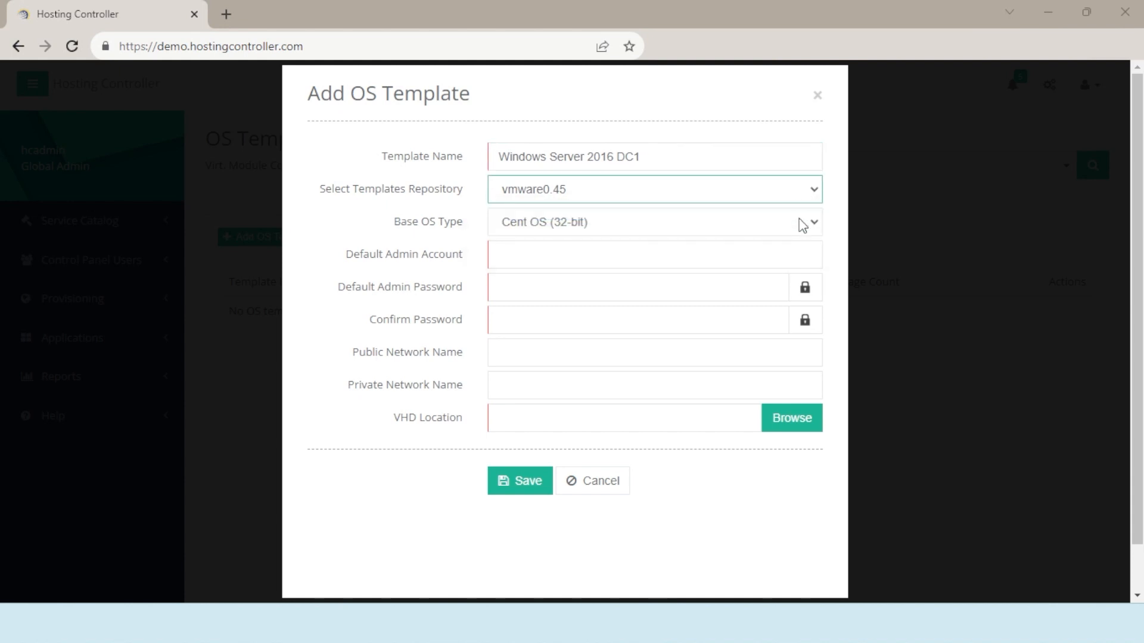
{"action": "left_click", "coordinate": [802, 224]}
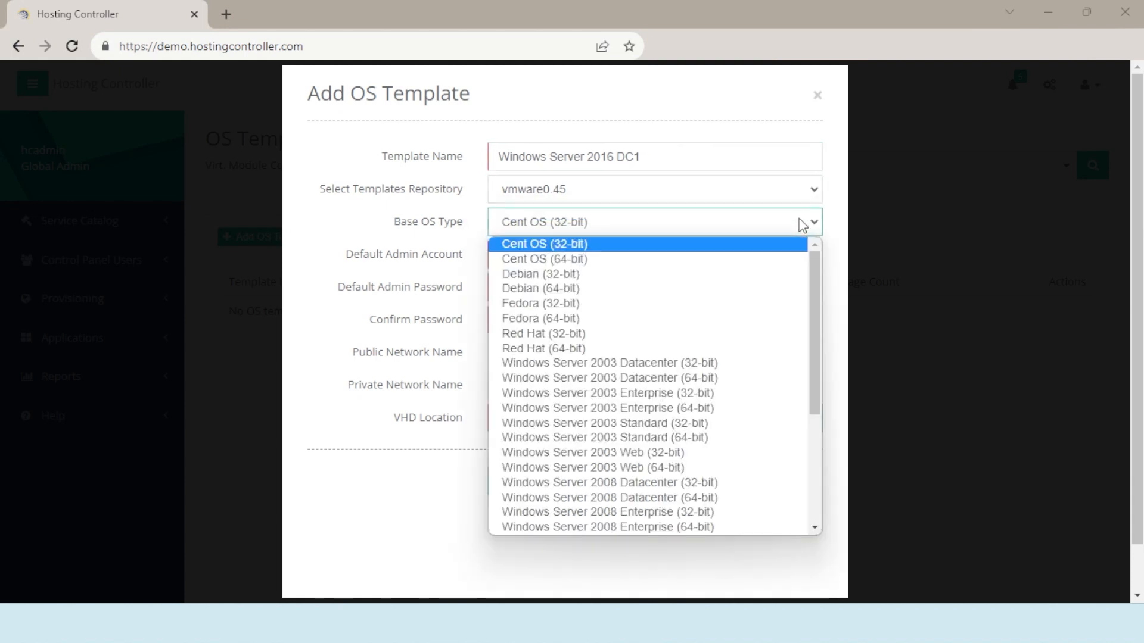
{"action": "left_click_drag", "start_coordinate": [816, 266], "coordinate": [801, 413]}
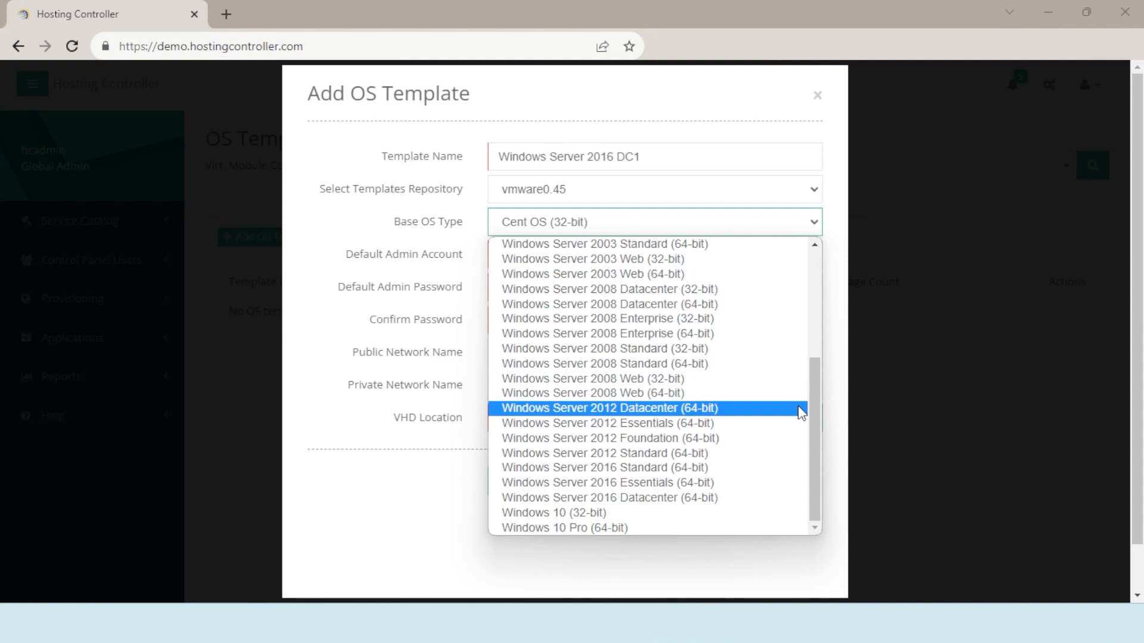
{"action": "left_click", "coordinate": [737, 502]}
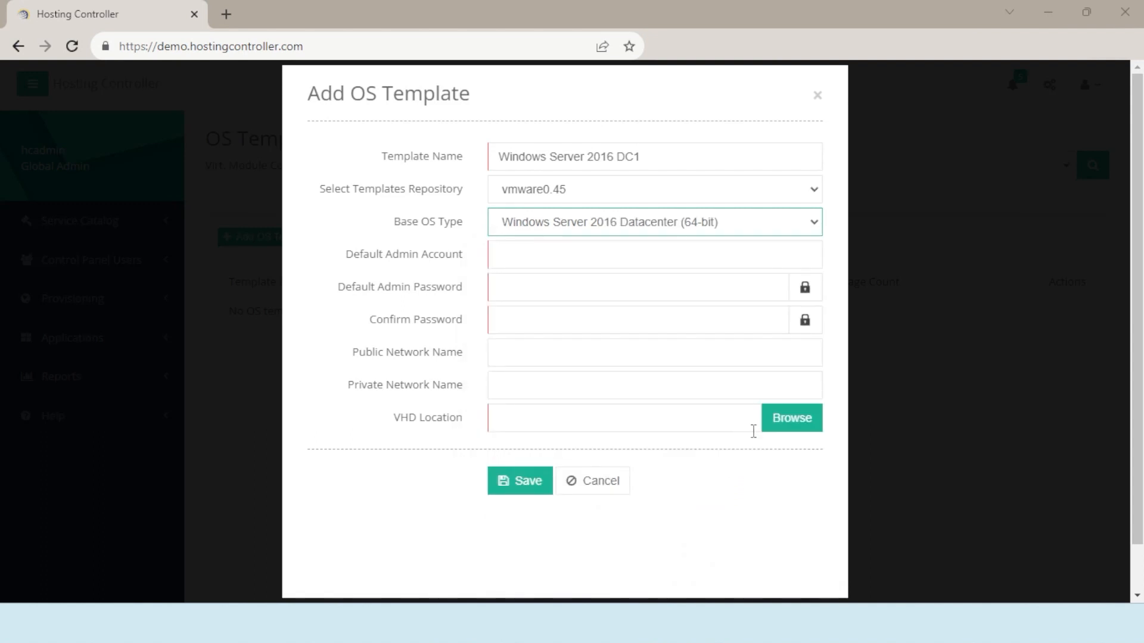
Step: Set the template's default admin account to administrator, then enter and confirm the default admin password
{"action": "left_click", "coordinate": [587, 256]}
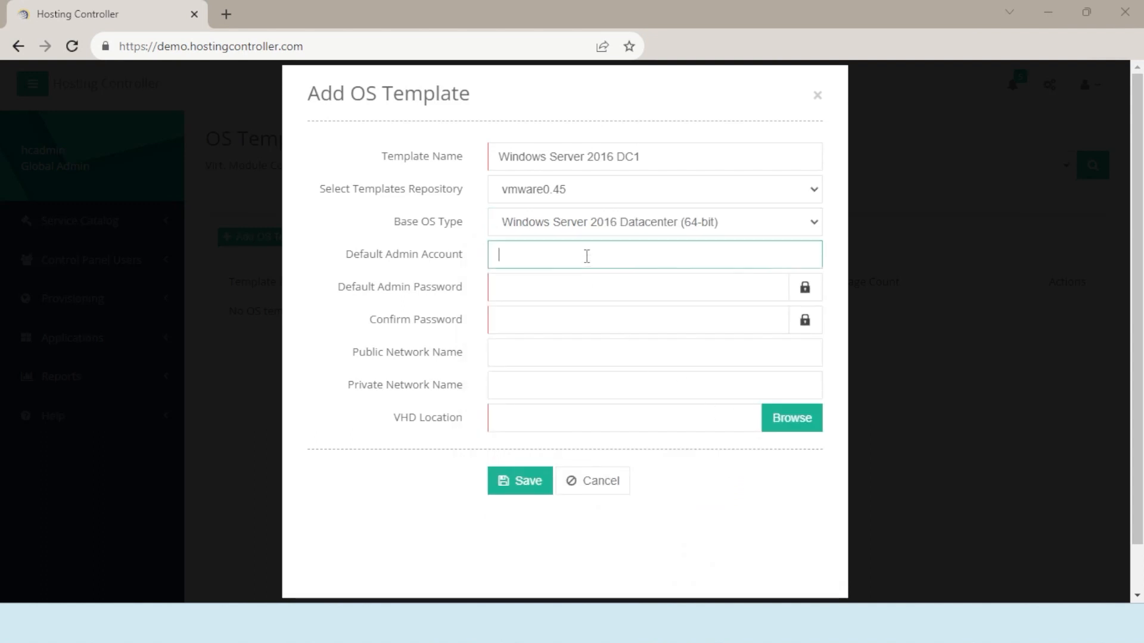
{"action": "type", "text": "administrator"}
{"action": "left_click", "coordinate": [597, 290]}
{"action": "type", "text": "•••••••"}
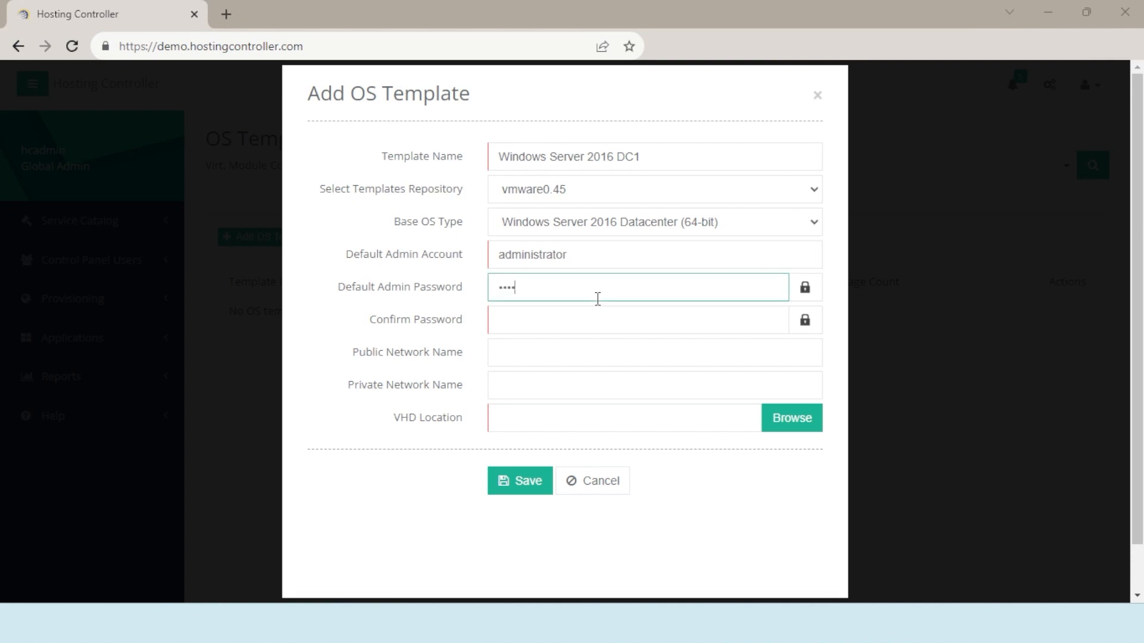
{"action": "type", "text": "•"}
{"action": "left_click", "coordinate": [535, 317]}
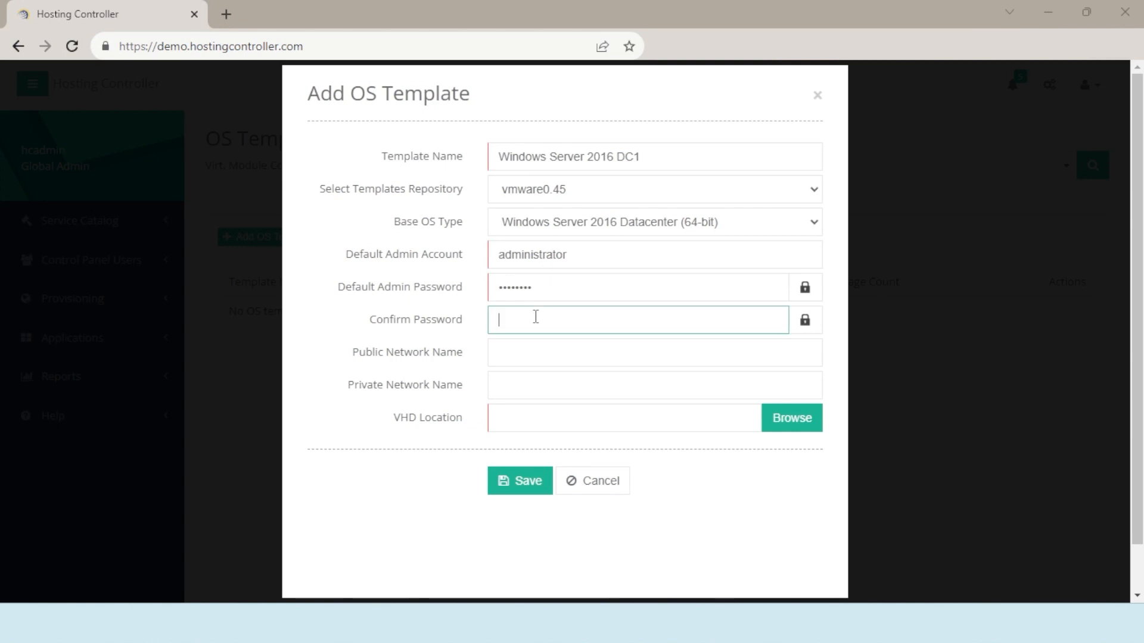
{"action": "type", "text": "•••••••"}
{"action": "type", "text": "•"}
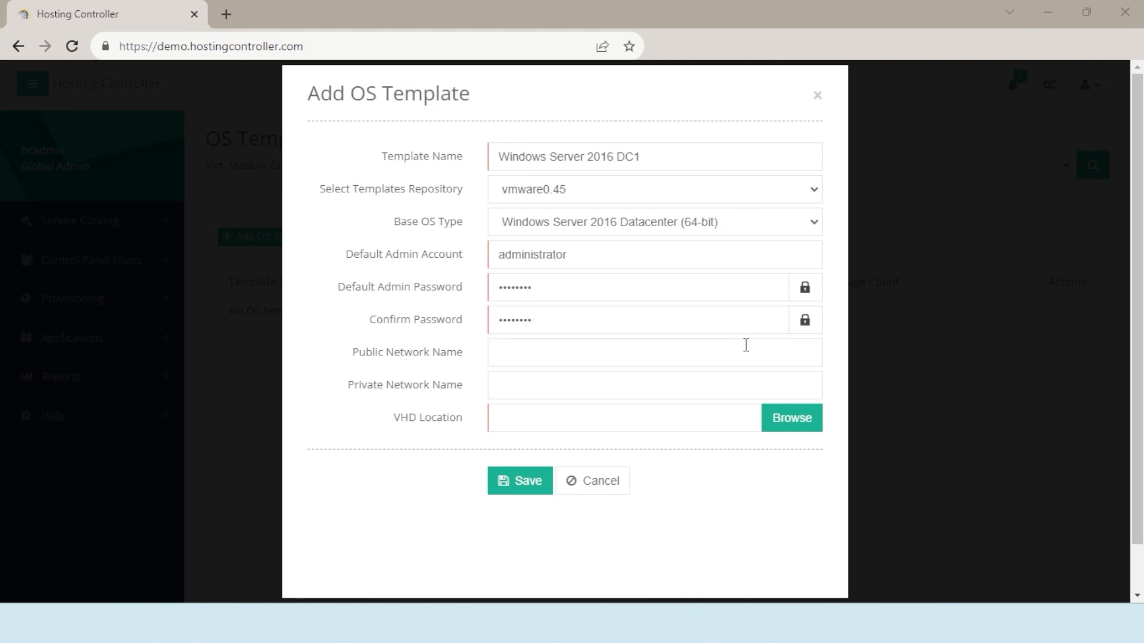
Step: Set the template's public network name to Ethernet02
{"action": "left_click", "coordinate": [745, 346]}
{"action": "type", "text": "Ethernet"}
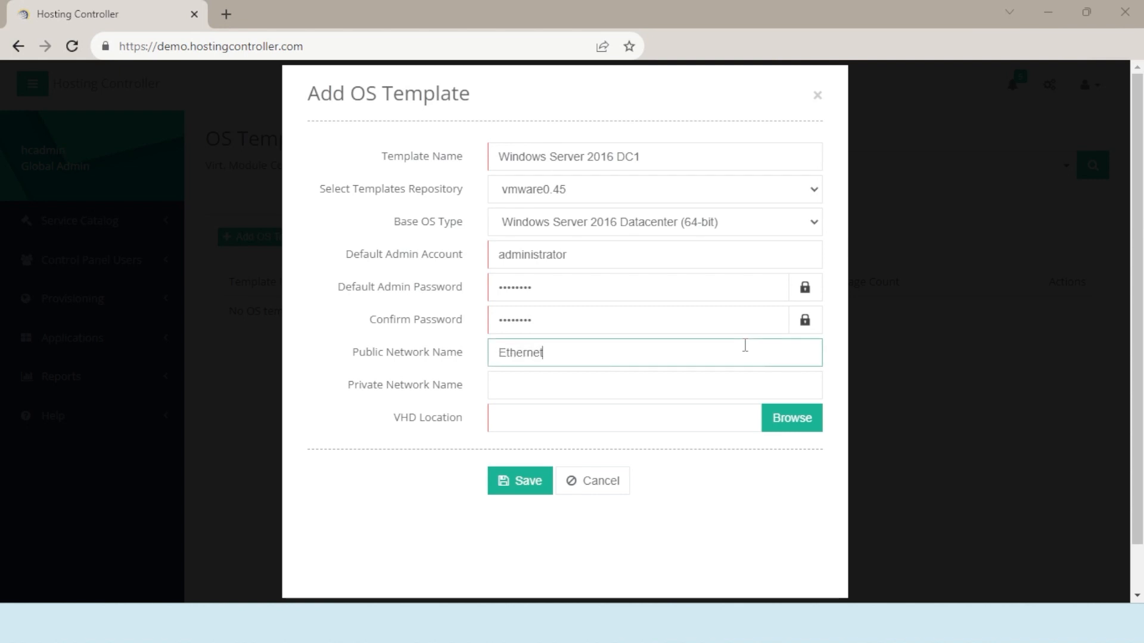
{"action": "type", "text": "02"}
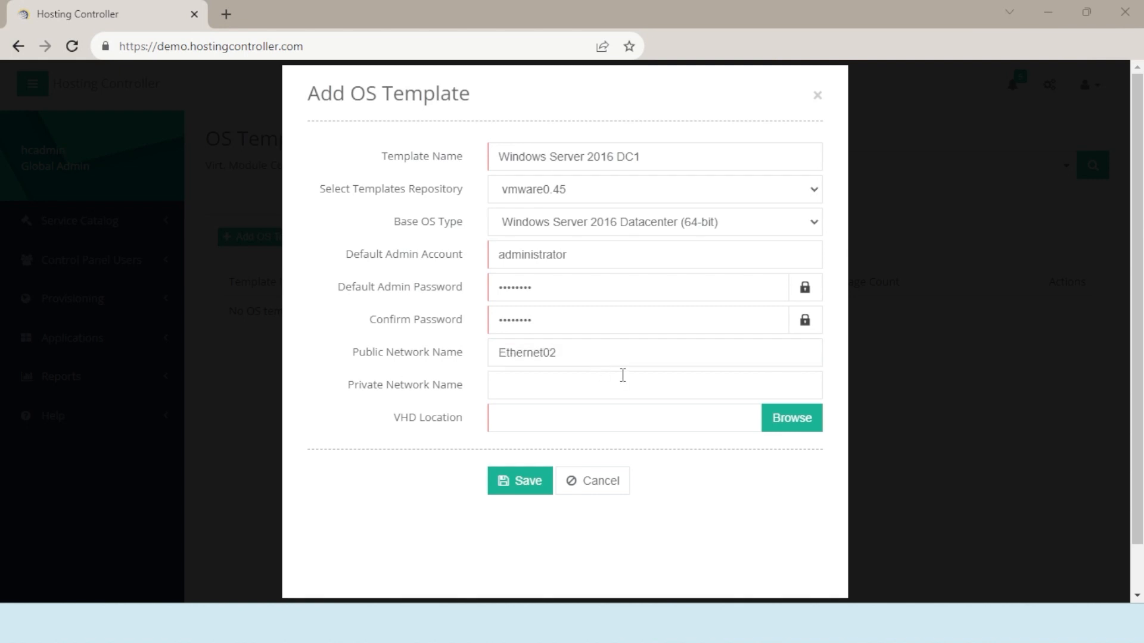
Step: Set the VHD location to WS2016DC.vmdk in the WS2016DC folder and save the OS template
{"action": "left_click", "coordinate": [798, 427]}
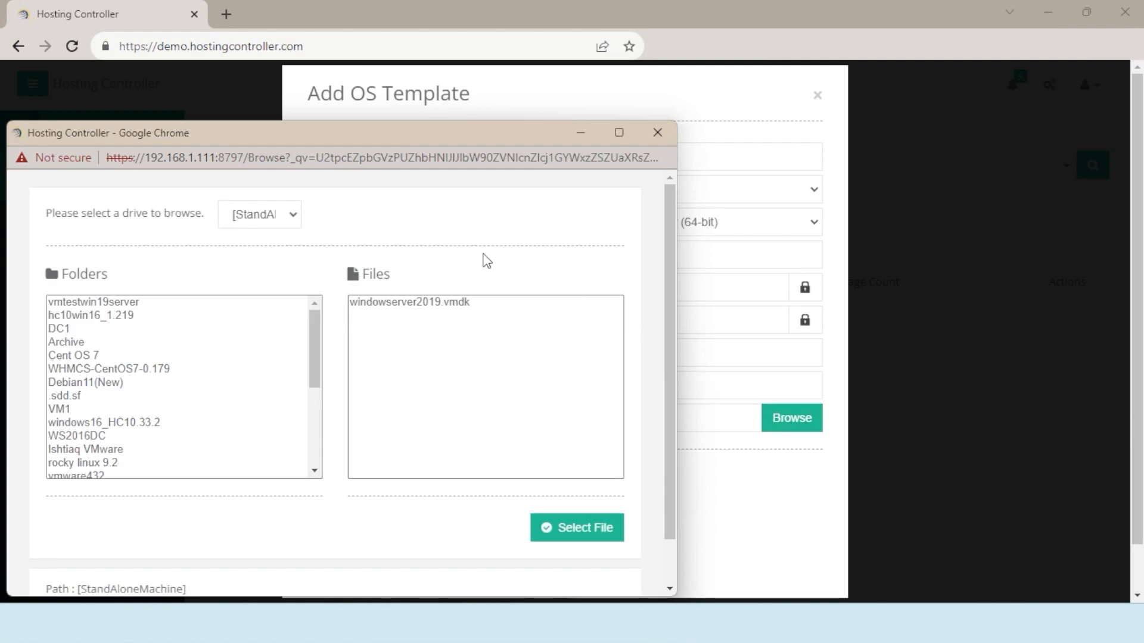
{"action": "left_click", "coordinate": [97, 316]}
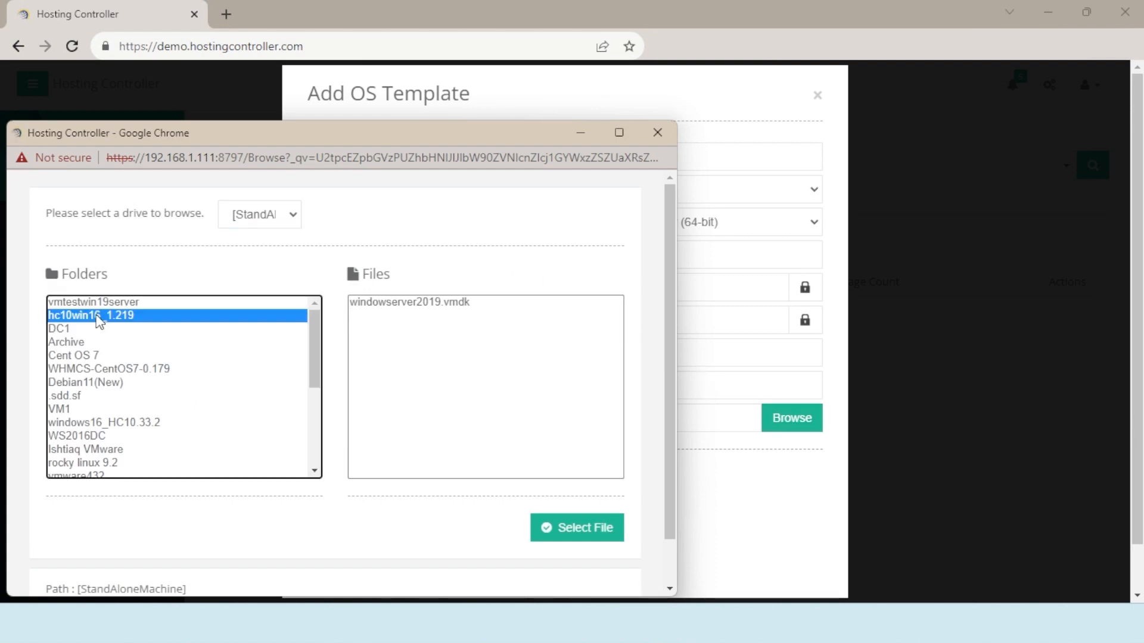
{"action": "double_click", "coordinate": [92, 436]}
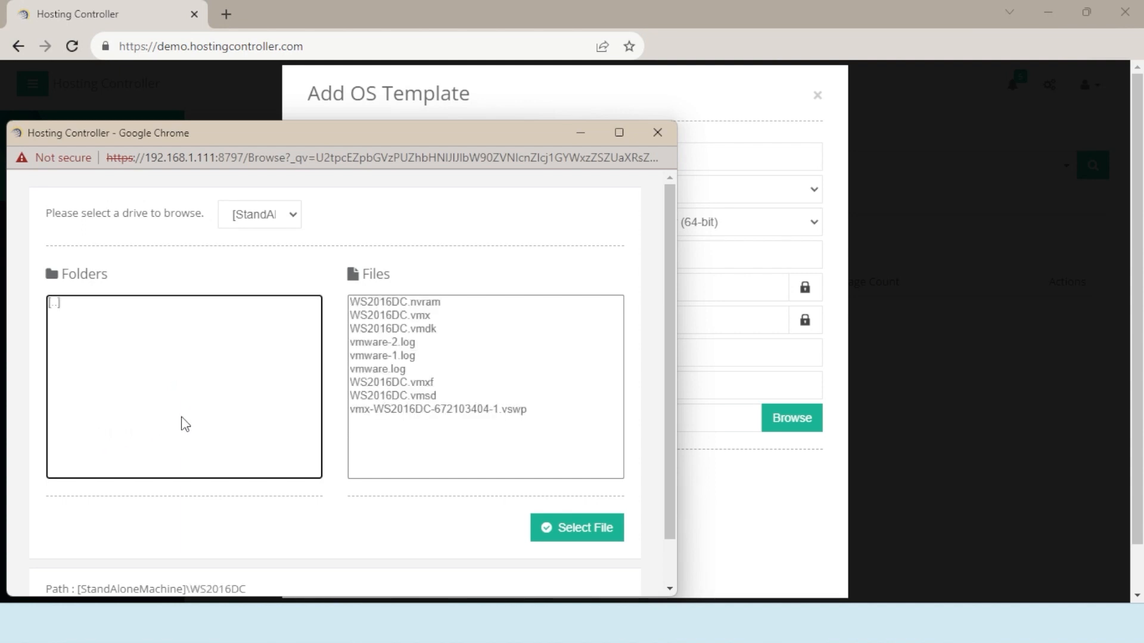
{"action": "left_click", "coordinate": [460, 329]}
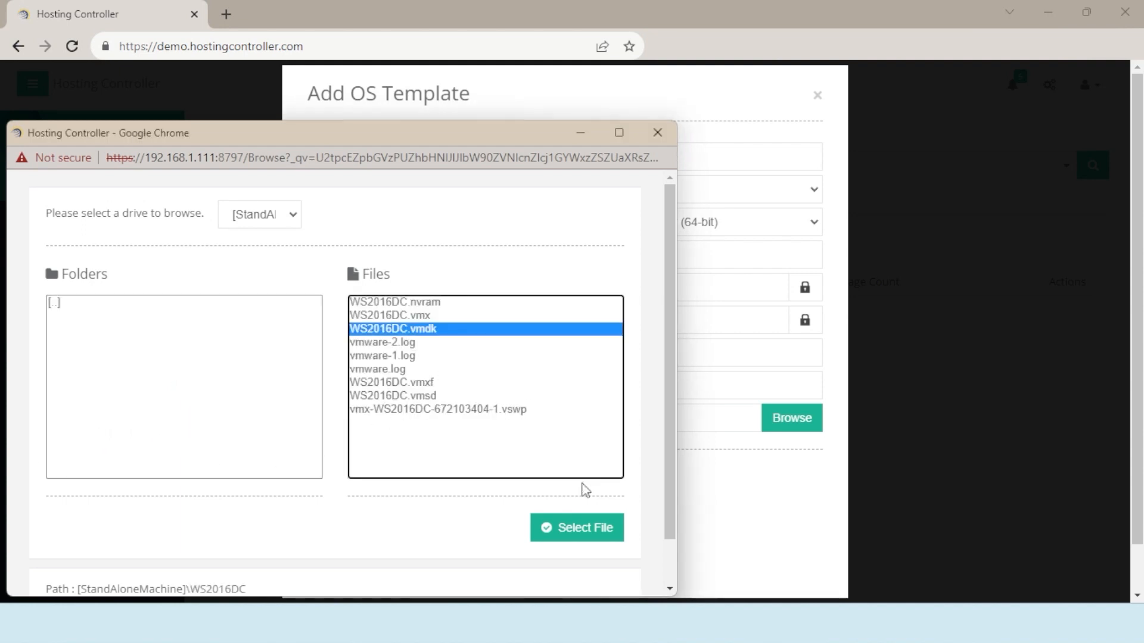
{"action": "left_click", "coordinate": [591, 535]}
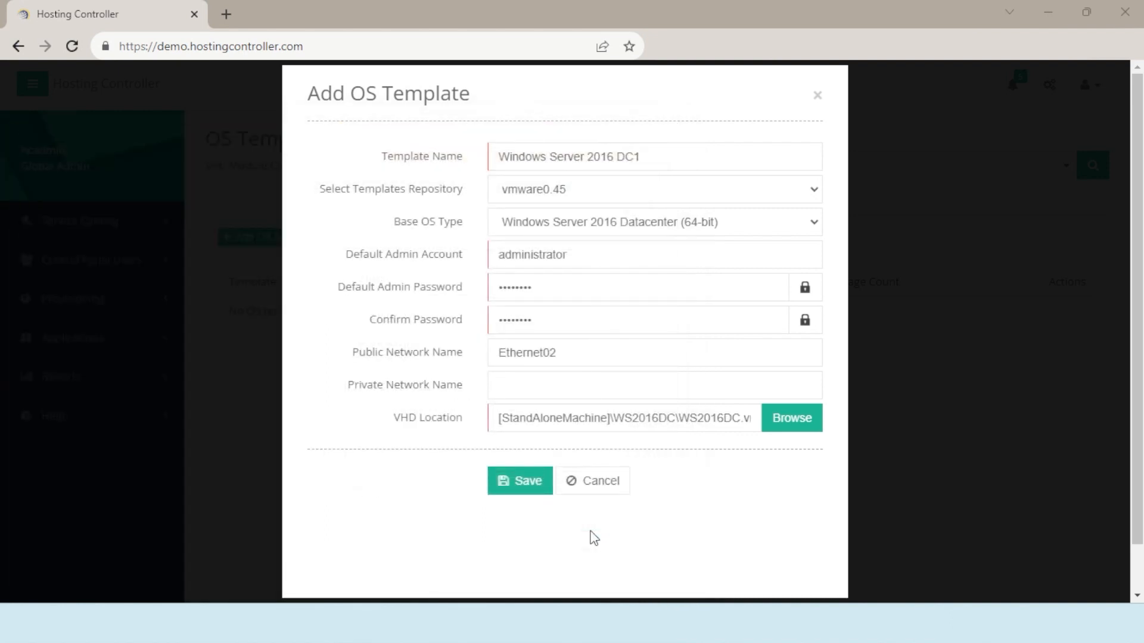
{"action": "left_click", "coordinate": [528, 480]}
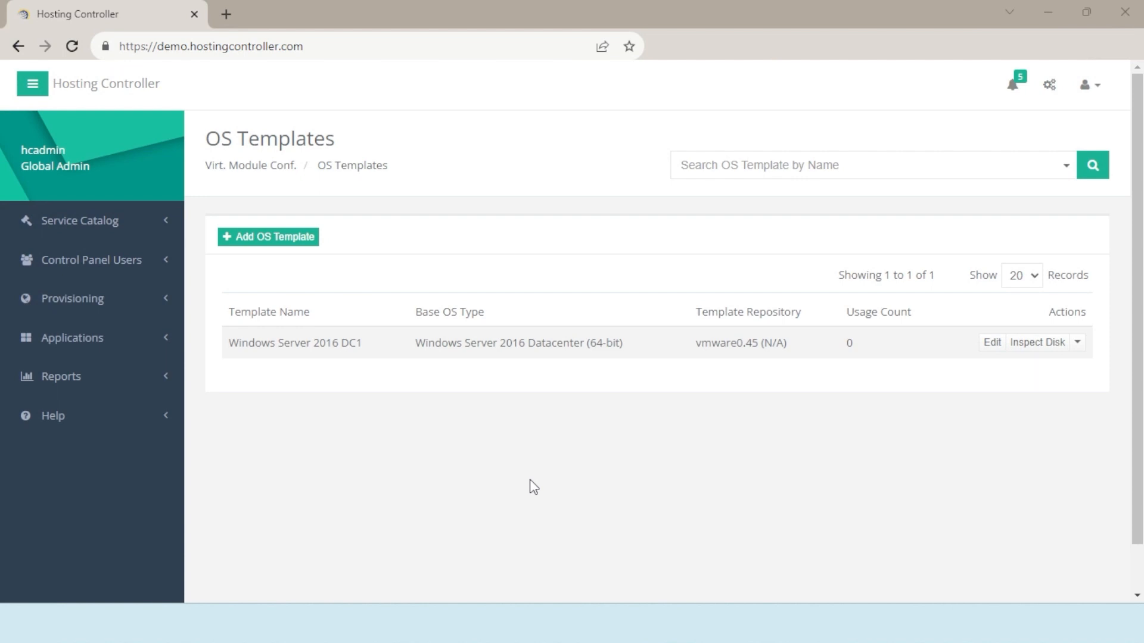
Step: Start adding public IP addresses for the virtualization module with the range 192.168.0.192 to 200
{"action": "left_click", "coordinate": [1049, 91]}
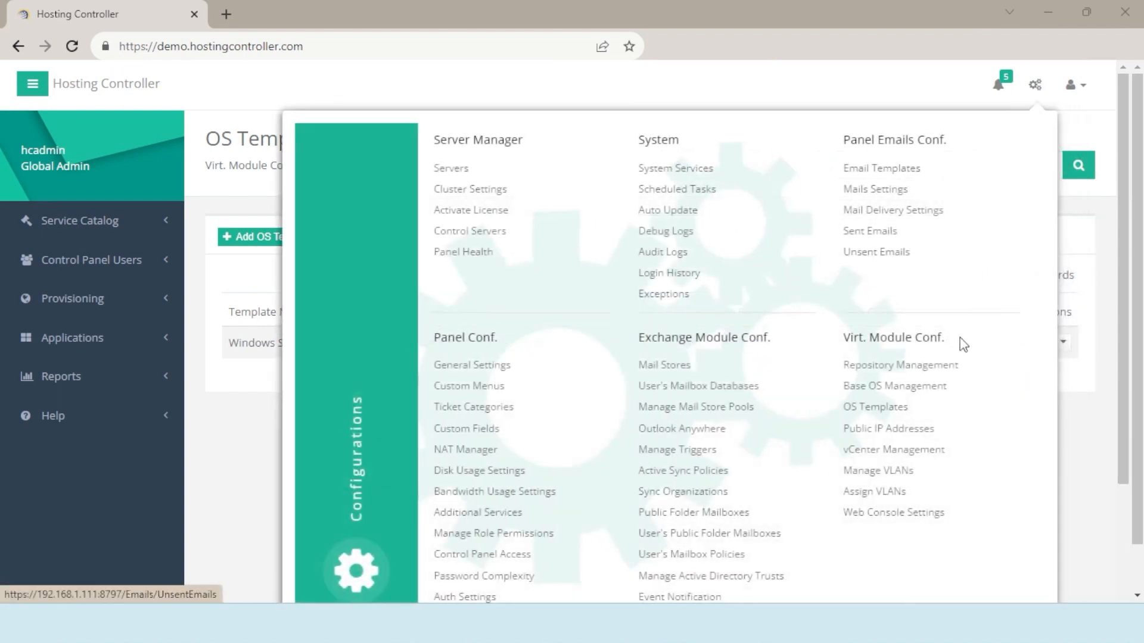
{"action": "left_click", "coordinate": [931, 433]}
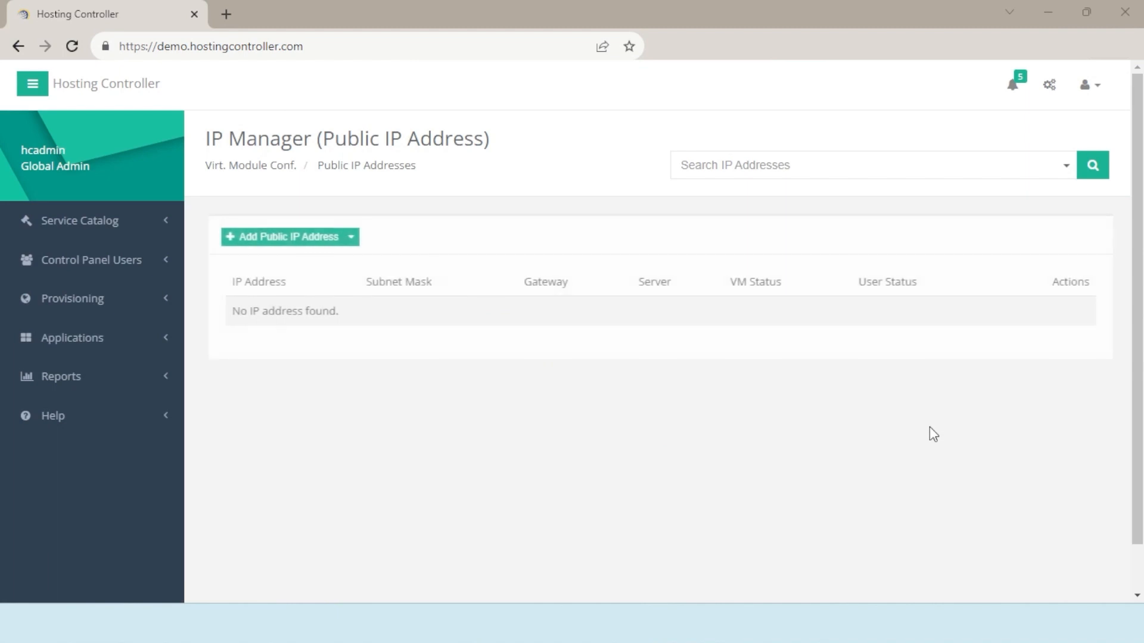
{"action": "left_click", "coordinate": [300, 238]}
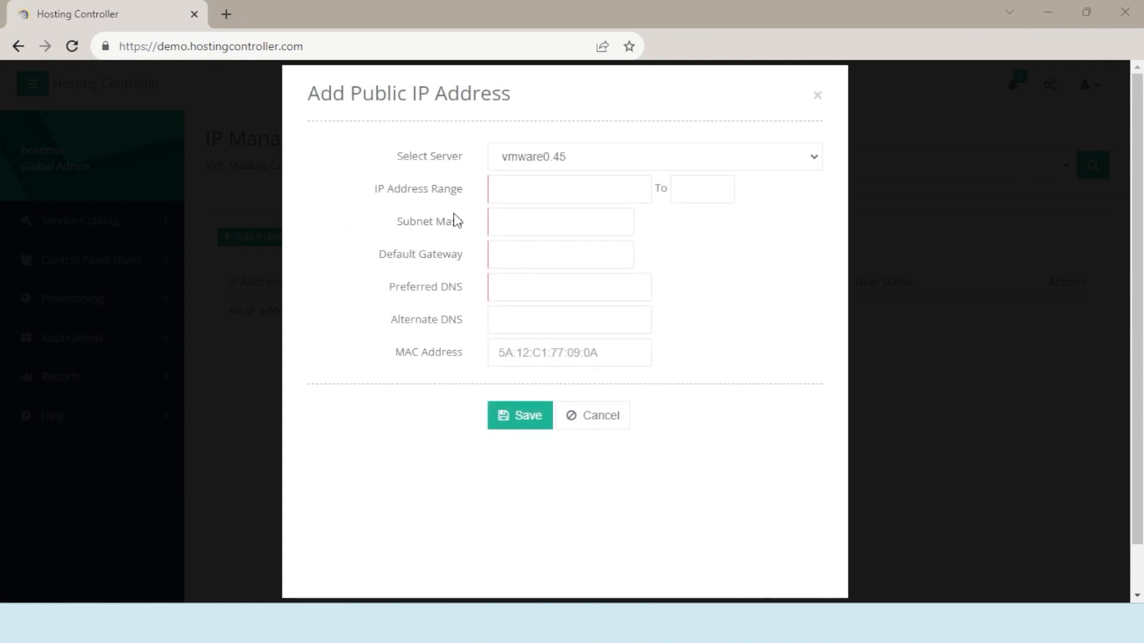
{"action": "left_click", "coordinate": [559, 192]}
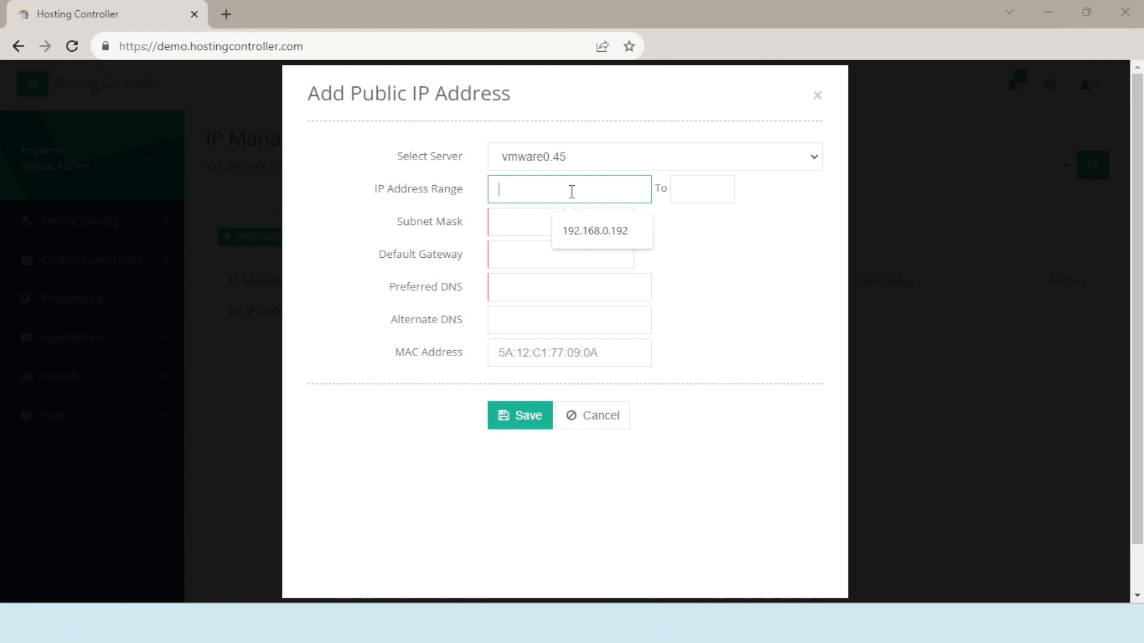
{"action": "left_click", "coordinate": [599, 229]}
{"action": "left_click", "coordinate": [721, 196]}
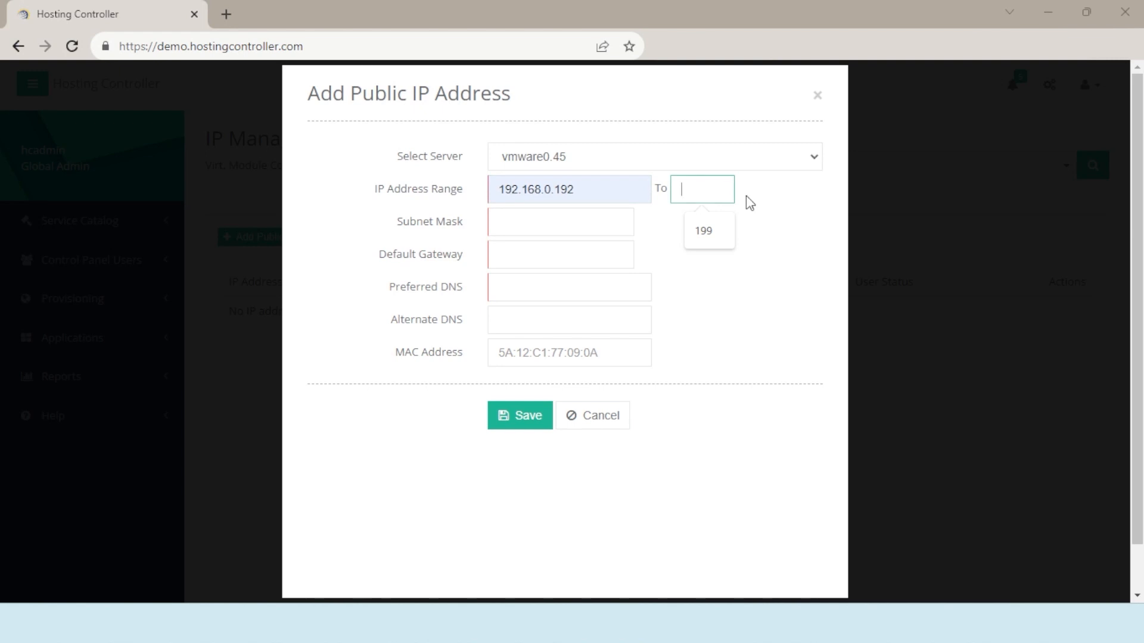
{"action": "type", "text": "200"}
{"action": "left_click", "coordinate": [766, 208]}
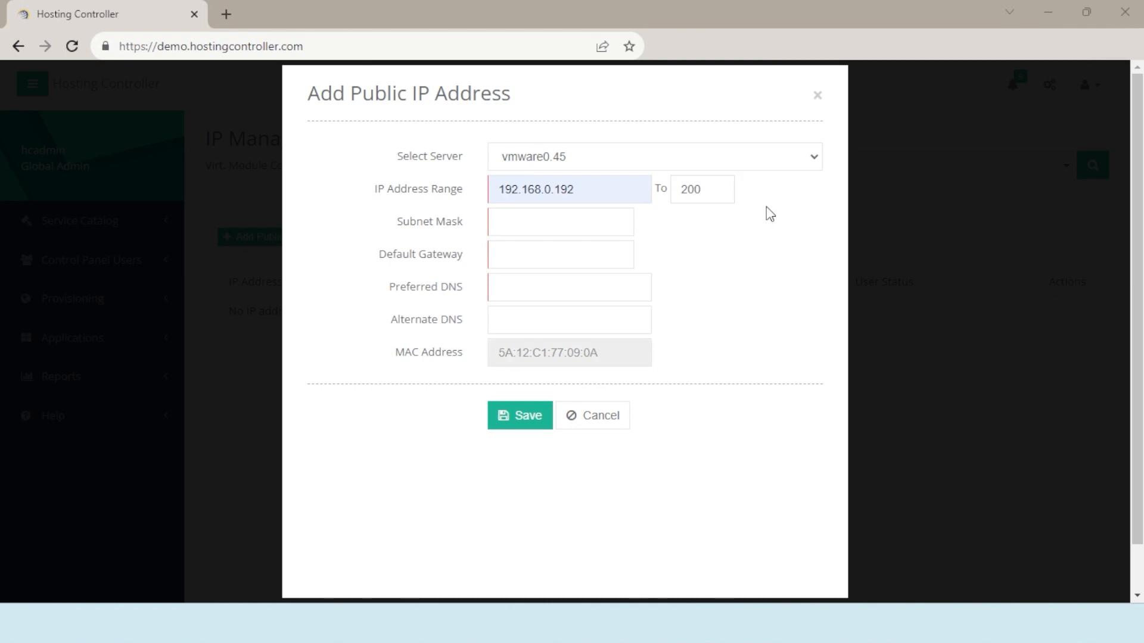
Step: Set the subnet mask to 255.255.255.0 and both default gateway and preferred DNS to 192.168.0.1, and save the public IP range
{"action": "left_click", "coordinate": [585, 231]}
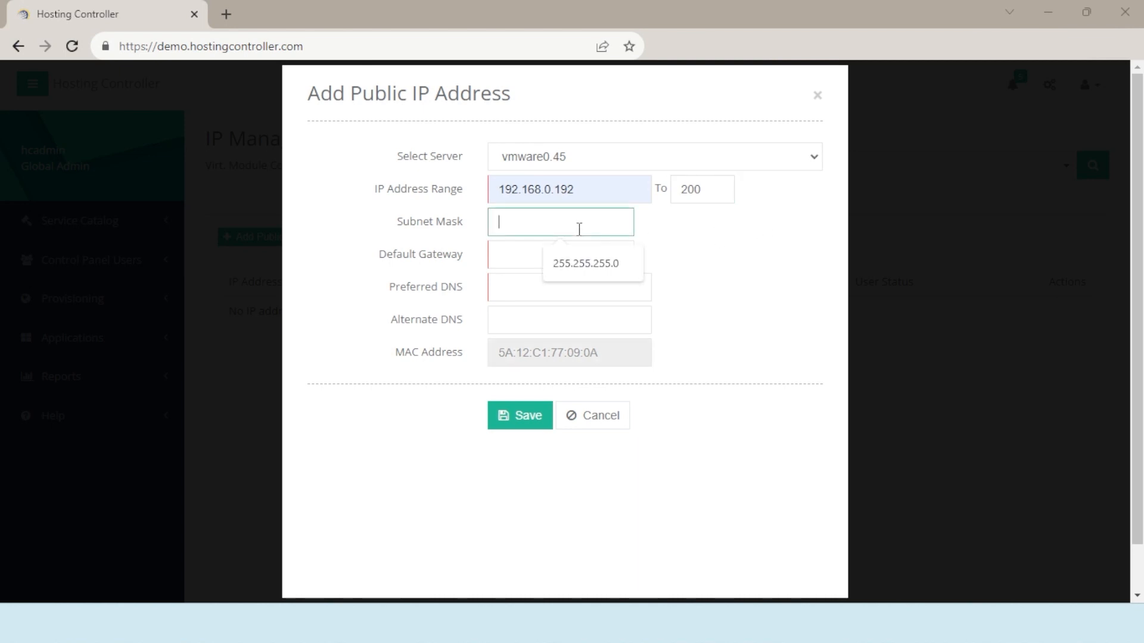
{"action": "left_click", "coordinate": [585, 260]}
{"action": "left_click", "coordinate": [583, 261]}
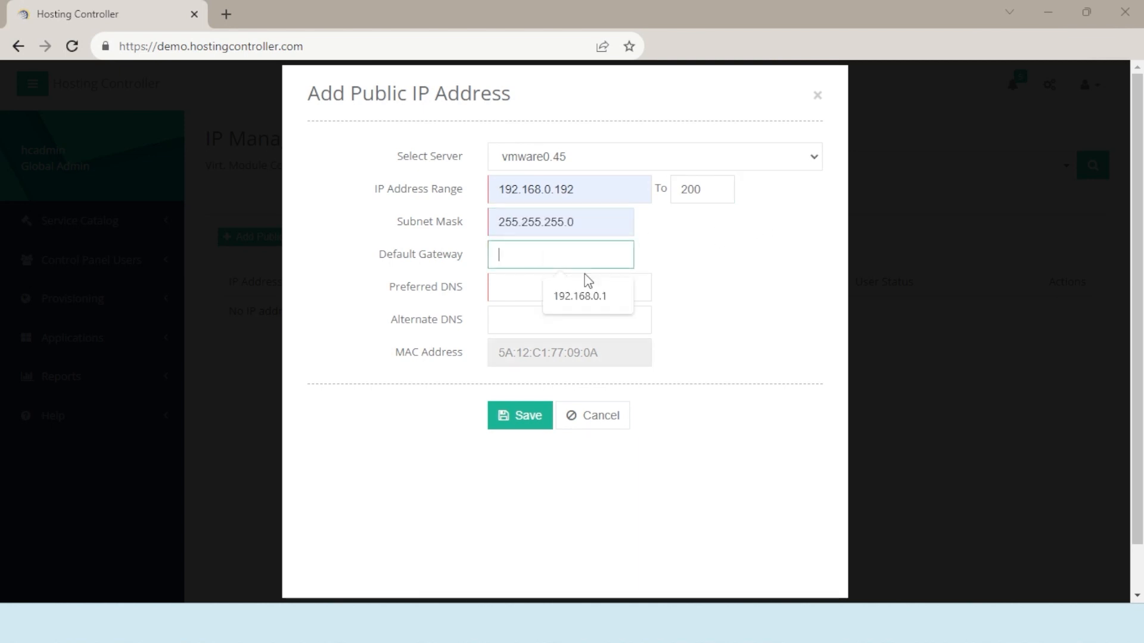
{"action": "left_click", "coordinate": [590, 298]}
{"action": "left_click", "coordinate": [587, 296]}
{"action": "left_click", "coordinate": [591, 326]}
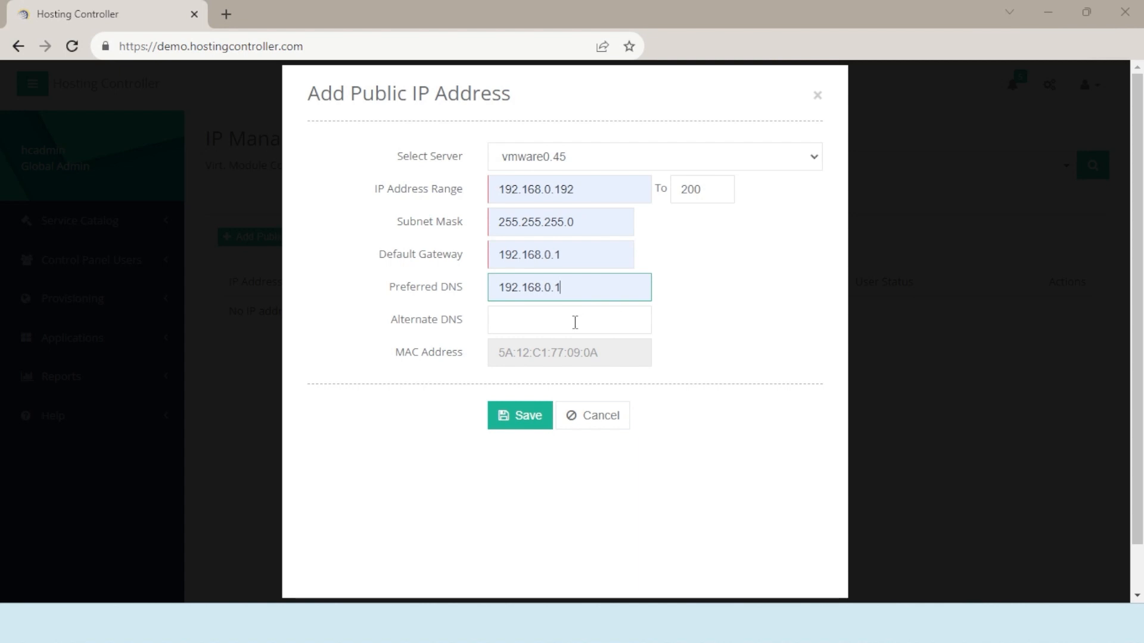
{"action": "left_click", "coordinate": [714, 361]}
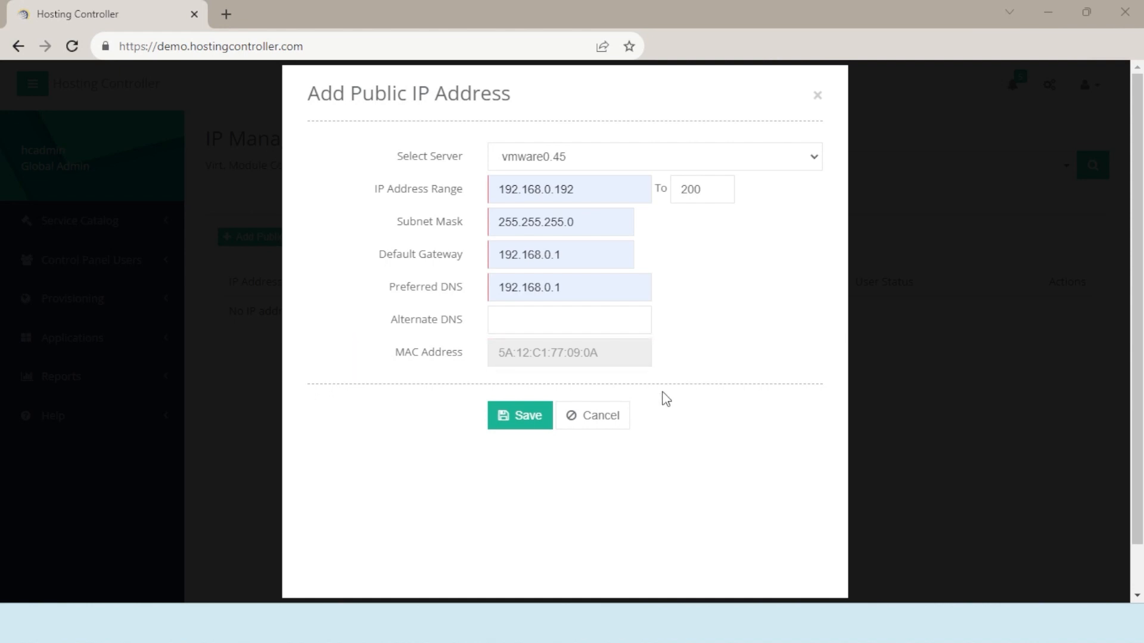
{"action": "left_click", "coordinate": [520, 424]}
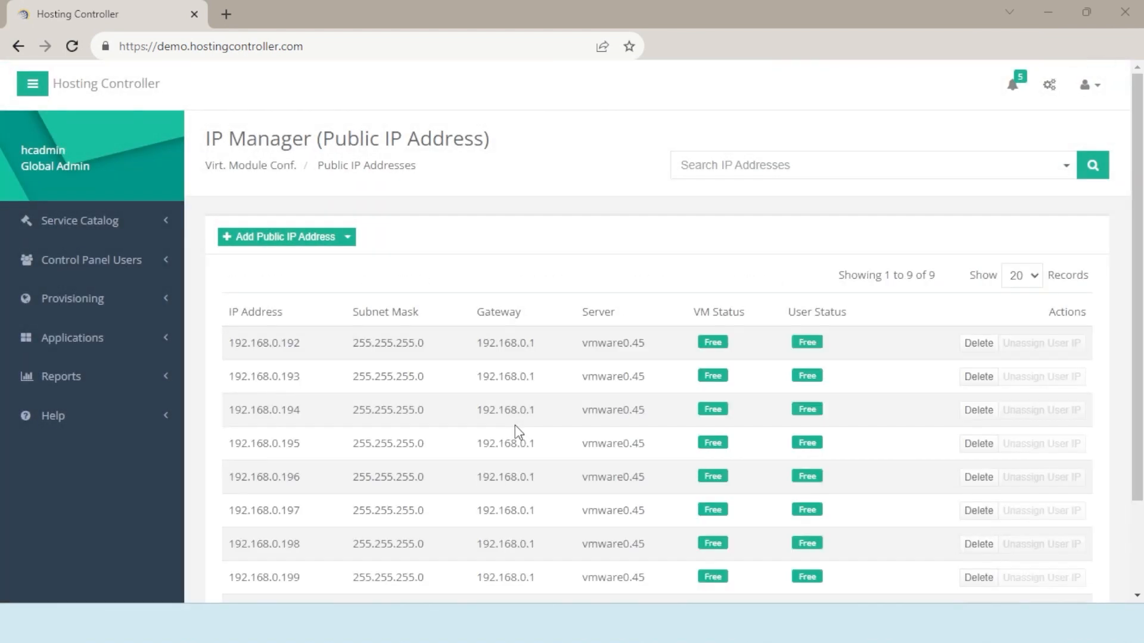
{"action": "scroll", "coordinate": [515, 424], "scroll_direction": "down", "scroll_amount": 2}
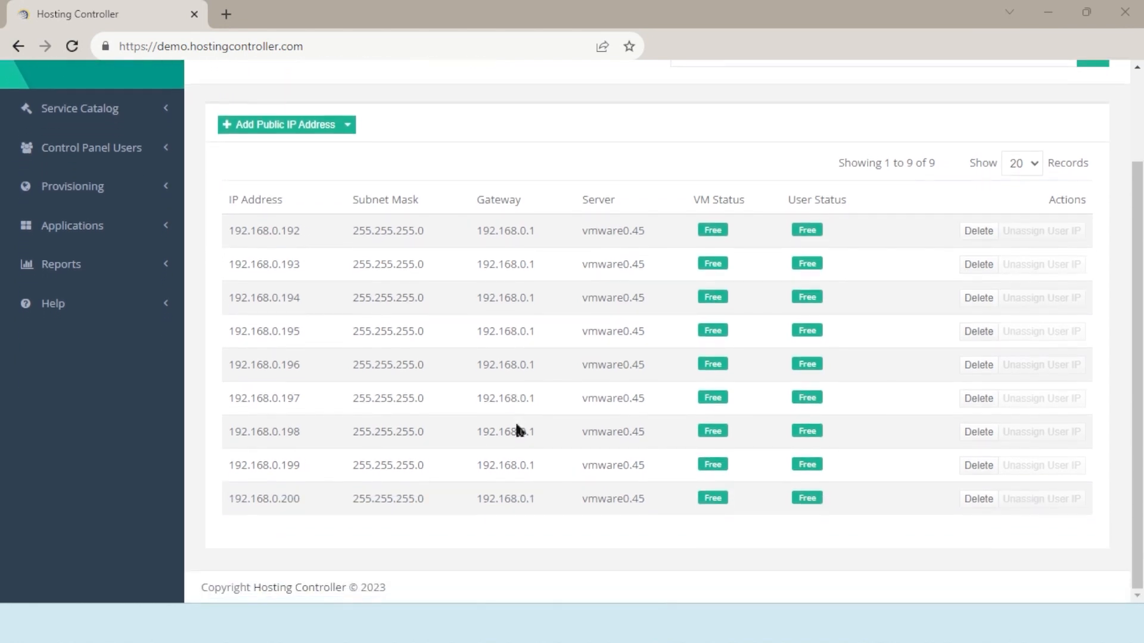